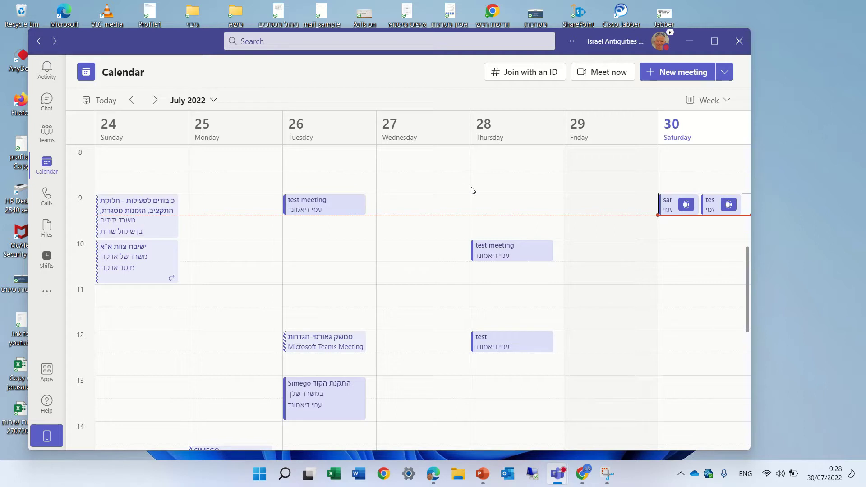
# Schedule a meeting titled "meeting" for 30/07/2022 from 10:30 to 11:00 with test2 as required attendee.
pyautogui.click(690, 272)
pyautogui.click(689, 272)
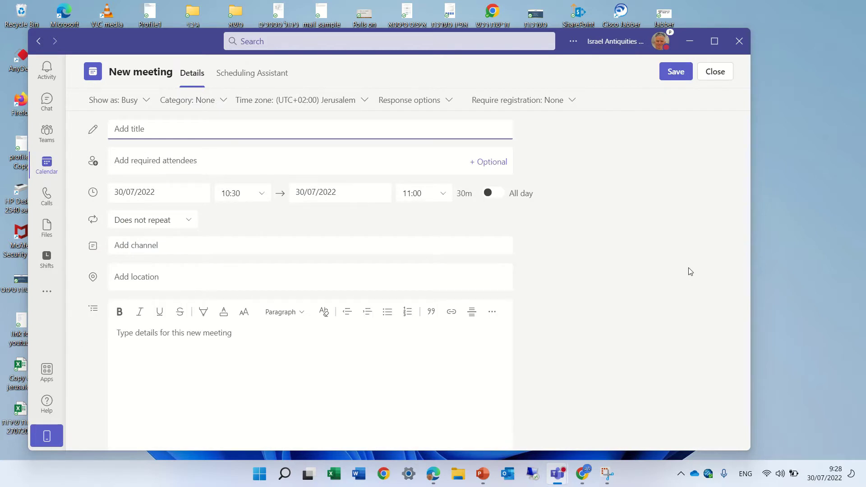
pyautogui.write('meeting')
pyautogui.click(309, 158)
pyautogui.write('test2')
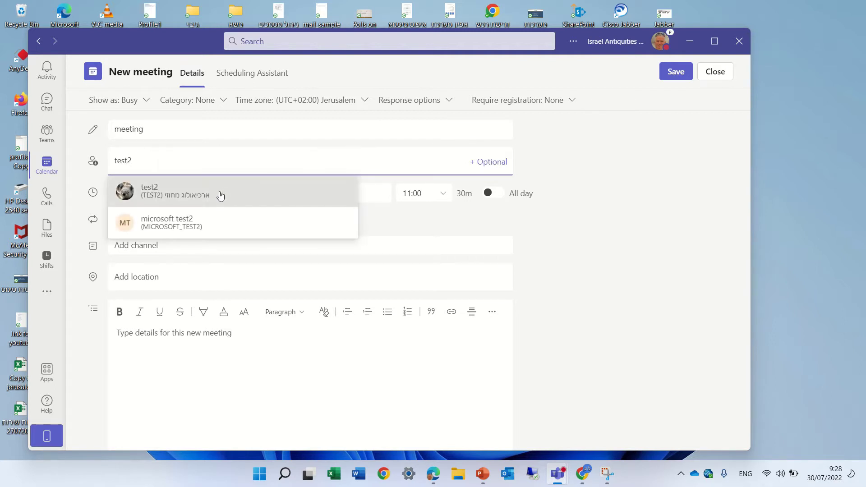
pyautogui.click(218, 194)
pyautogui.click(670, 72)
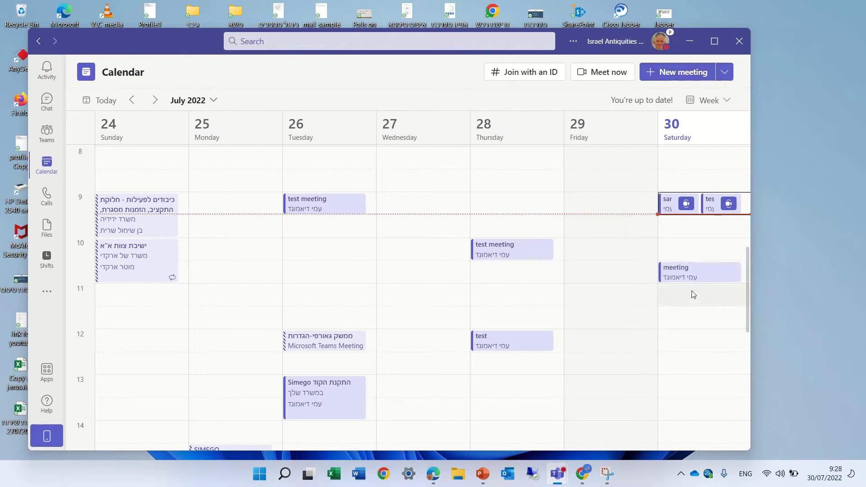
# Open the new 10:30 meeting for editing and add the YouTube app to it as a tab.
pyautogui.click(711, 272)
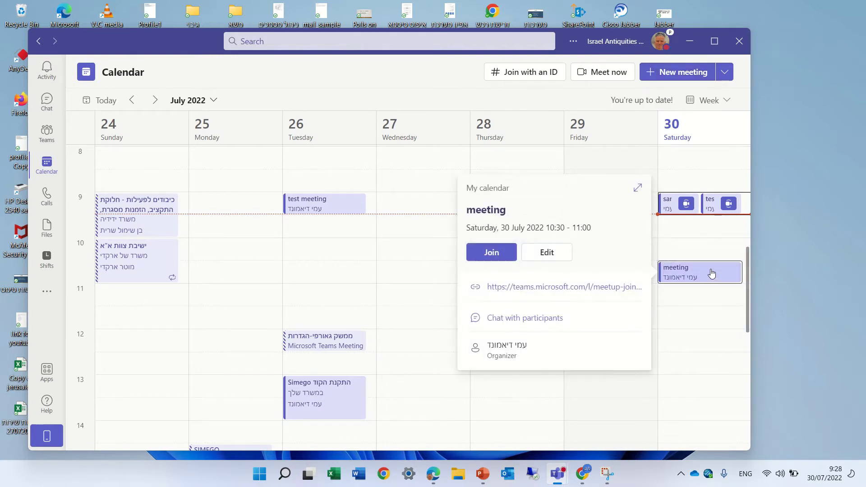
pyautogui.click(548, 252)
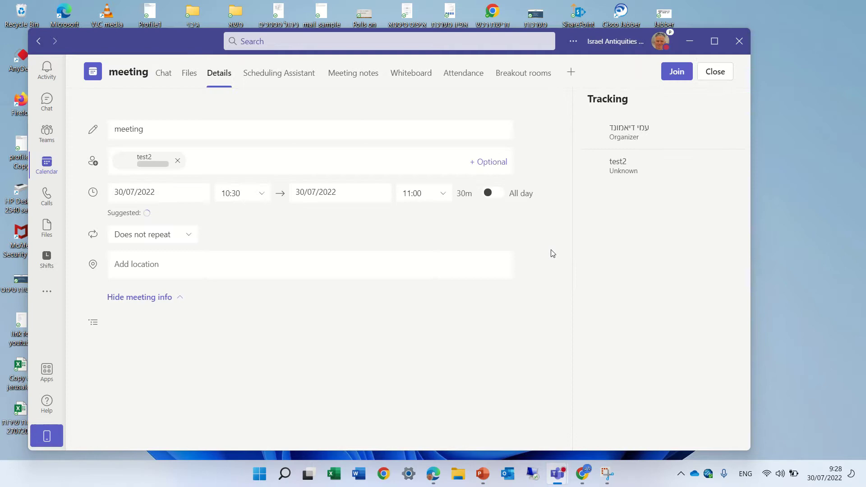
pyautogui.click(571, 73)
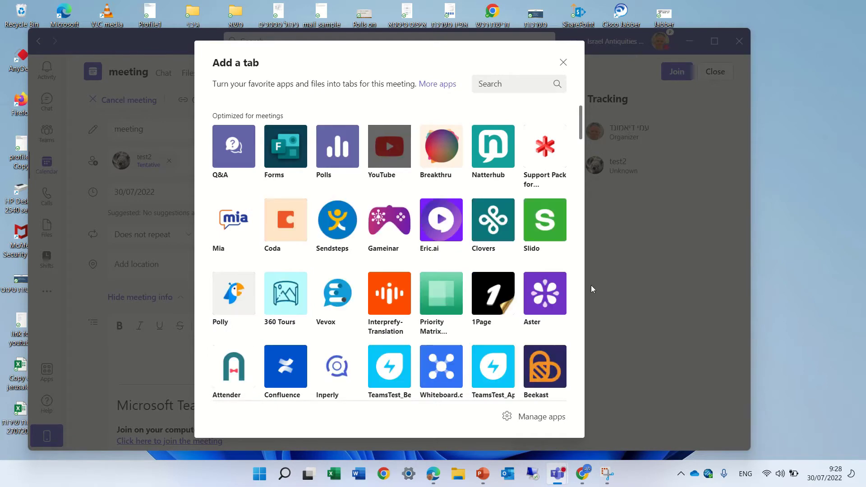
pyautogui.press('Escape')
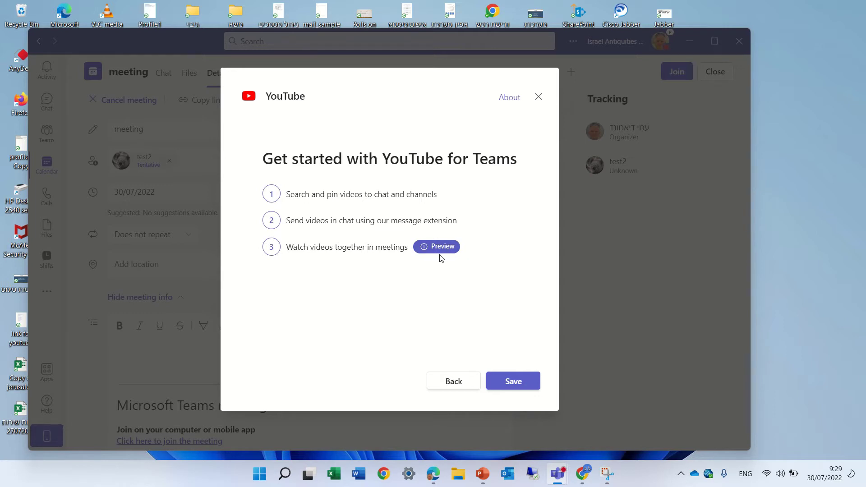
pyautogui.click(533, 383)
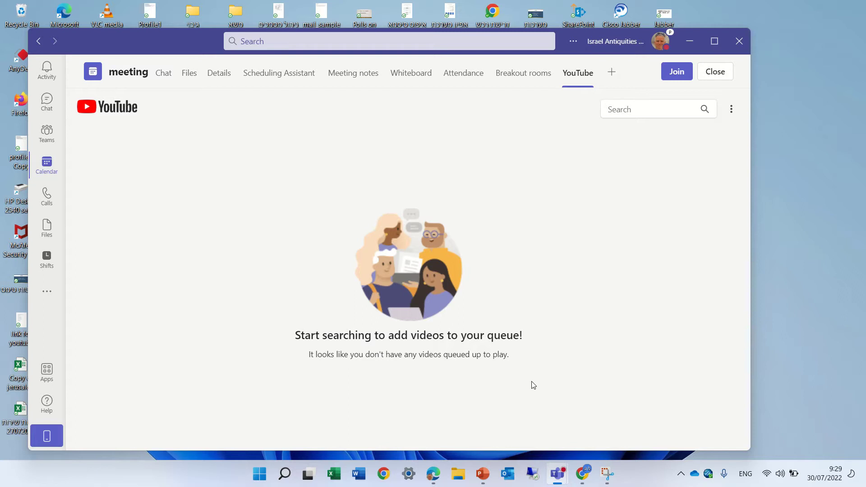
# Search the meeting's YouTube tab for "sharepoint wizard" and view the extra options of the first video.
pyautogui.click(648, 113)
pyautogui.write('sha')
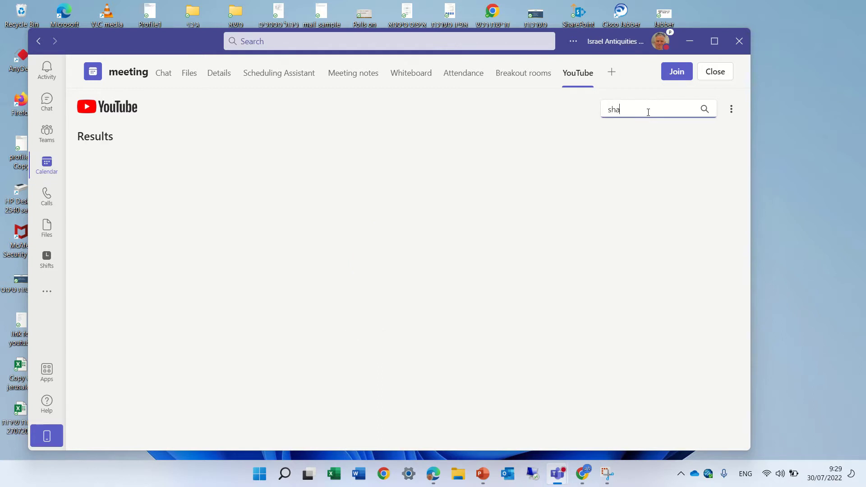
pyautogui.write('repo')
pyautogui.press('BackSpace')
pyautogui.press('BackSpace')
pyautogui.write('zard')
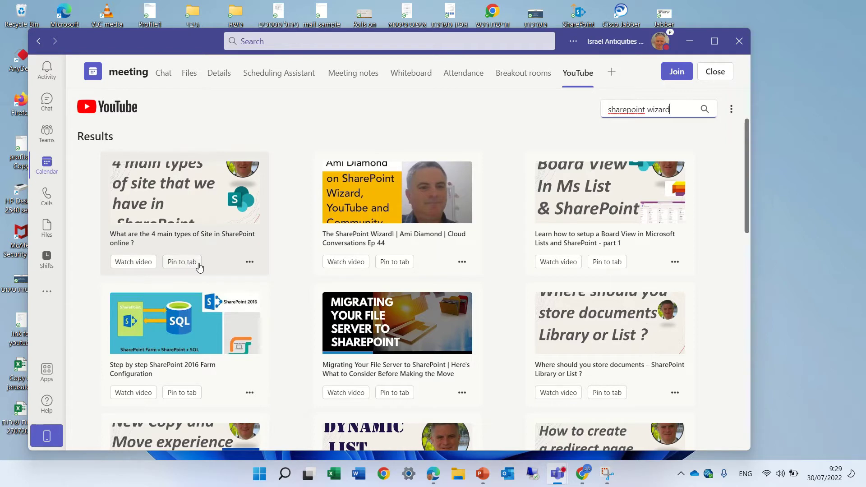
pyautogui.click(250, 263)
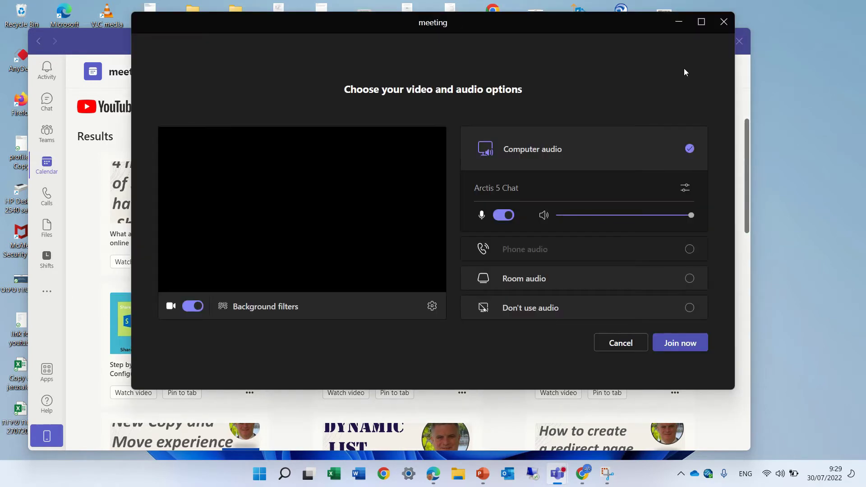
# Join the meeting with computer audio and the microphone muted, and open the YouTube app in the maximized meeting window.
pyautogui.click(693, 346)
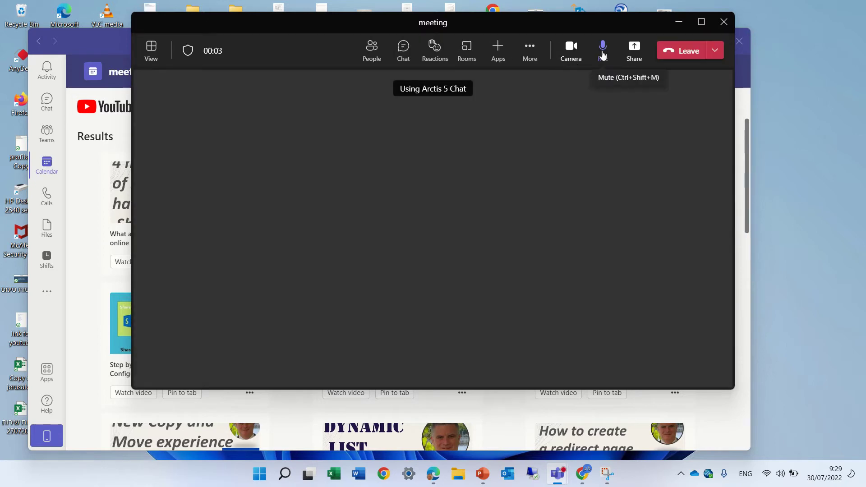
pyautogui.click(602, 48)
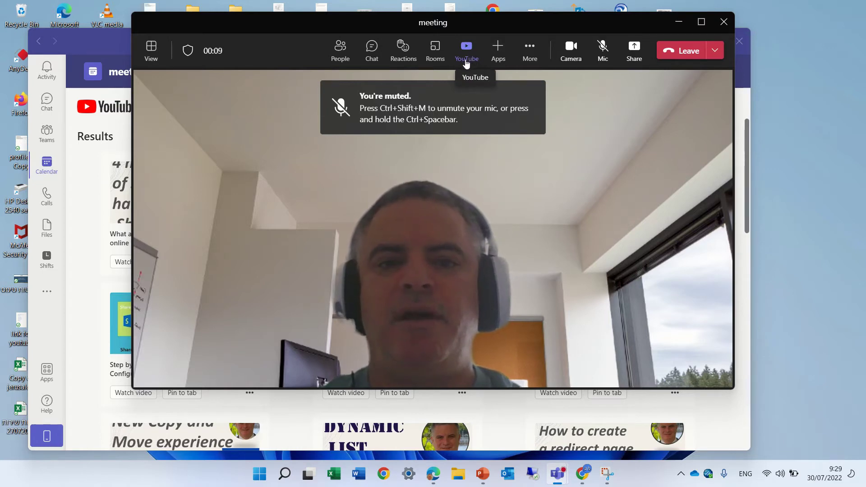
pyautogui.click(498, 52)
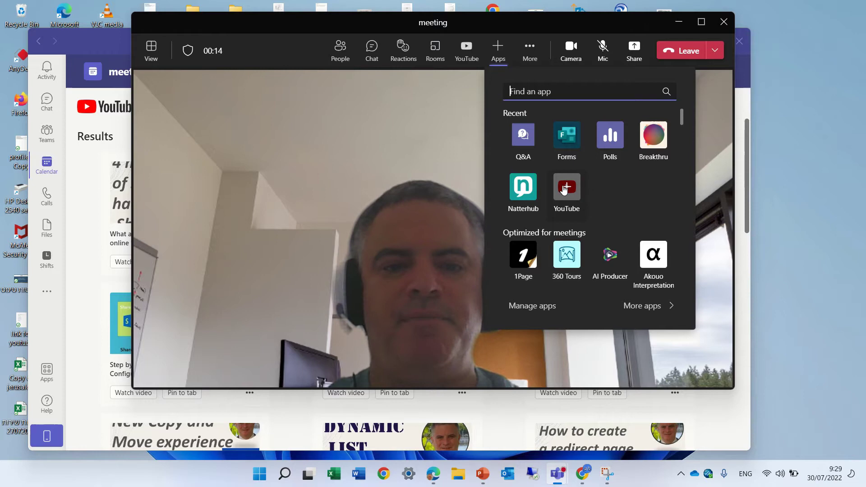
pyautogui.click(467, 50)
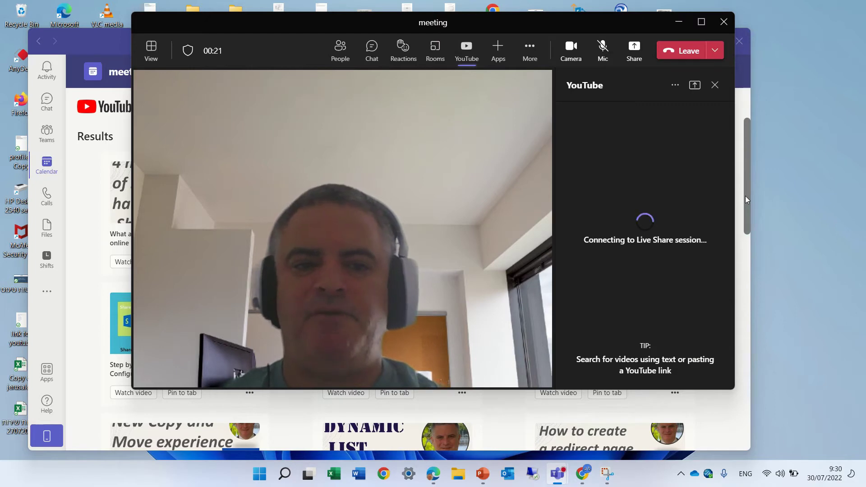
pyautogui.click(701, 22)
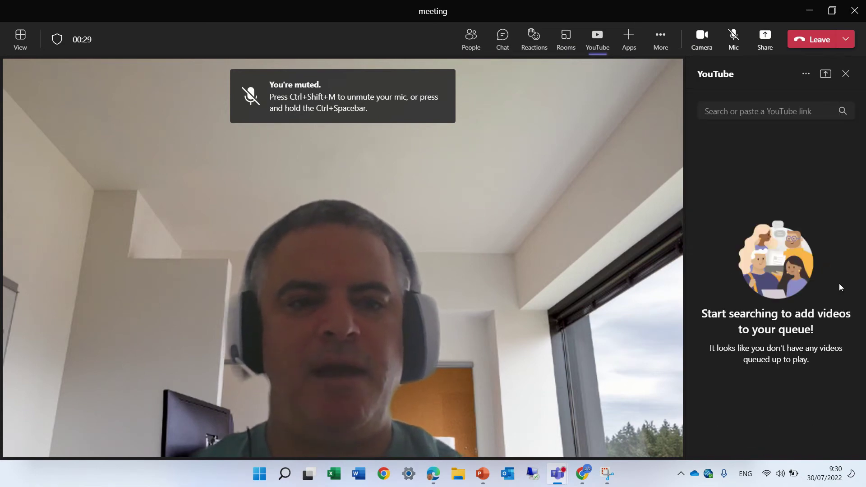
# Search YouTube for "sharepoint wizard" and add "What are the 4 main types of Site in SharePoint online ?" to the queue.
pyautogui.click(746, 110)
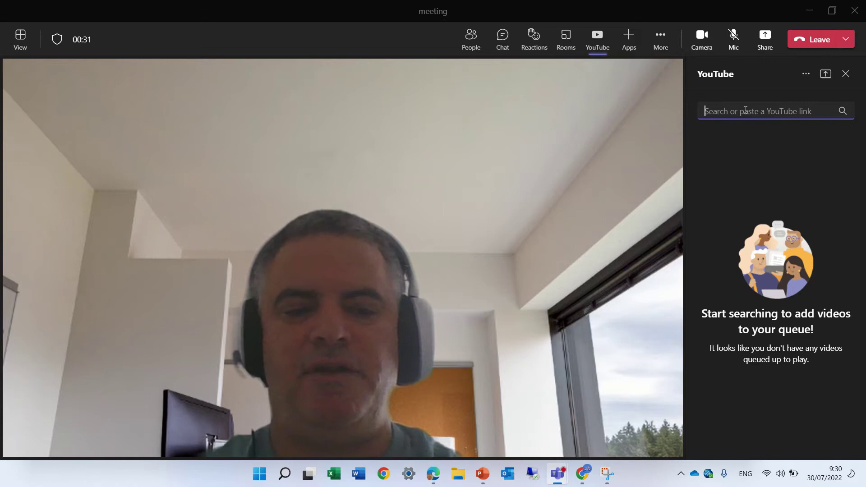
pyautogui.write('sharepoint')
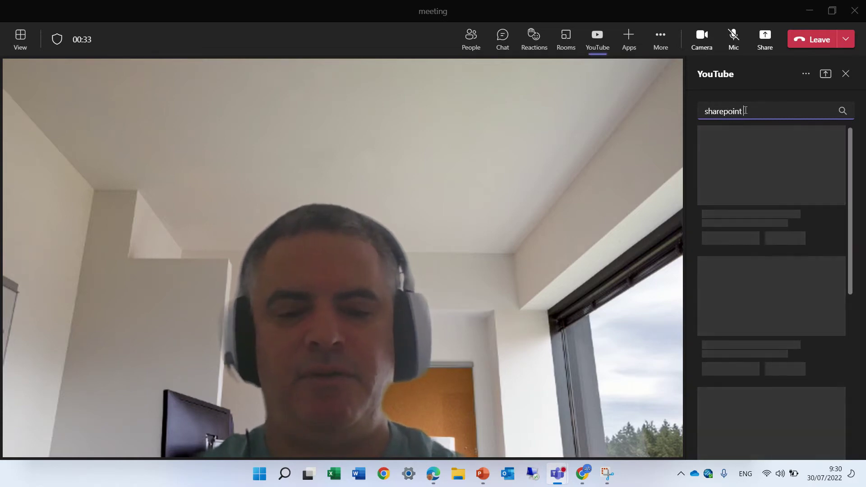
pyautogui.write(' wizard')
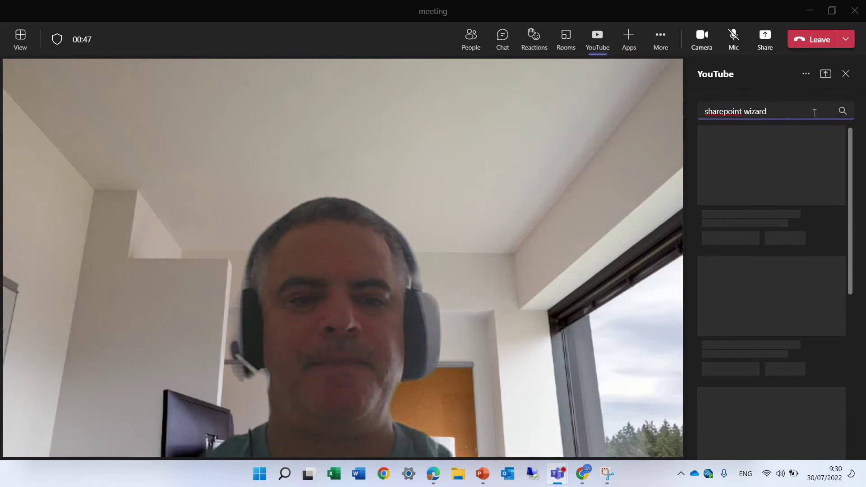
pyautogui.moveTo(809, 112); pyautogui.dragTo(744, 108)
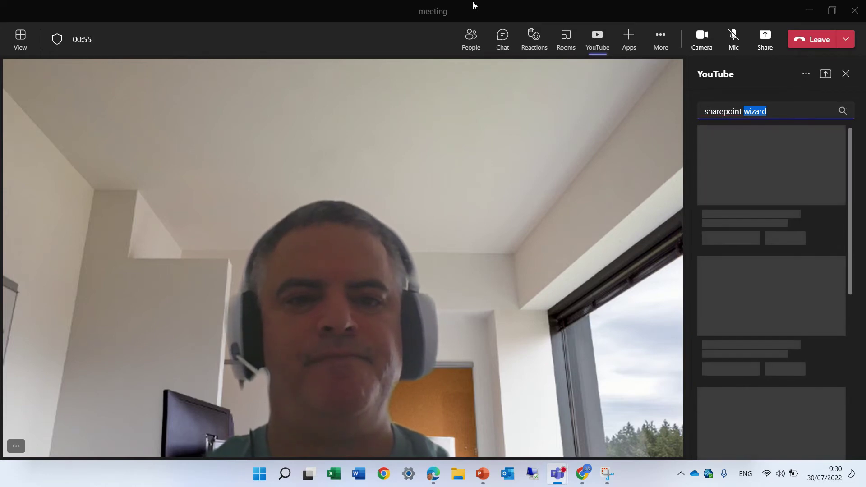
pyautogui.moveTo(473, 4)
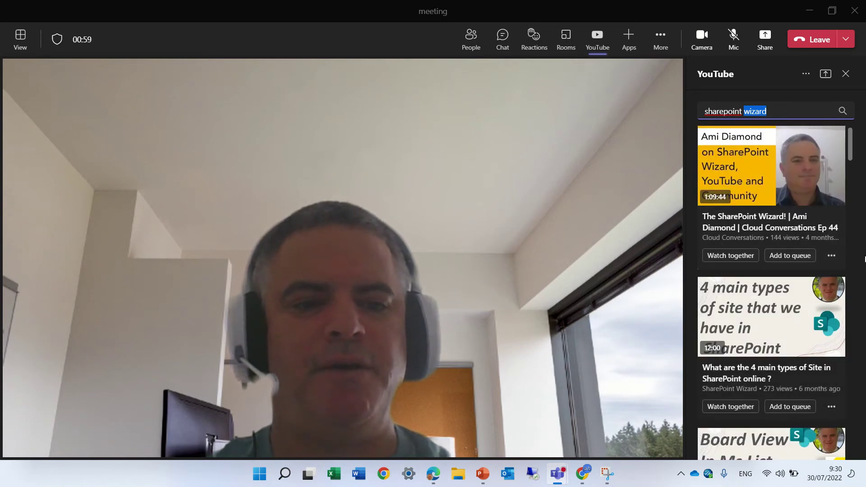
pyautogui.click(763, 311)
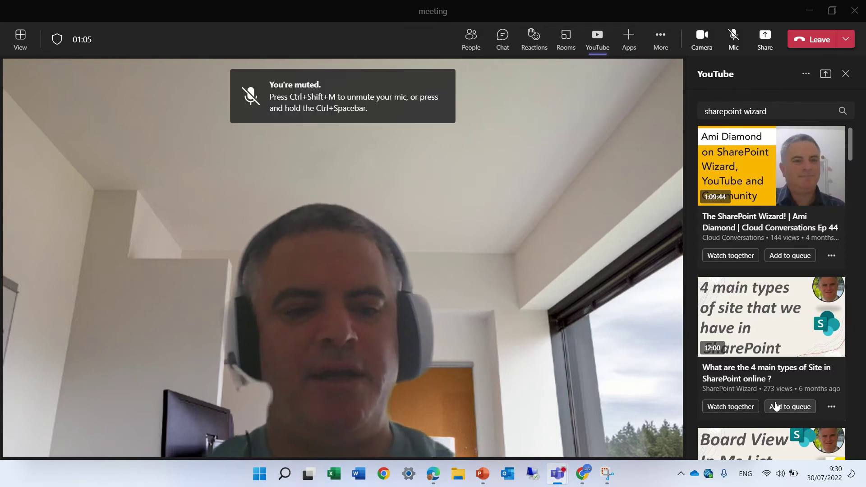
pyautogui.click(789, 407)
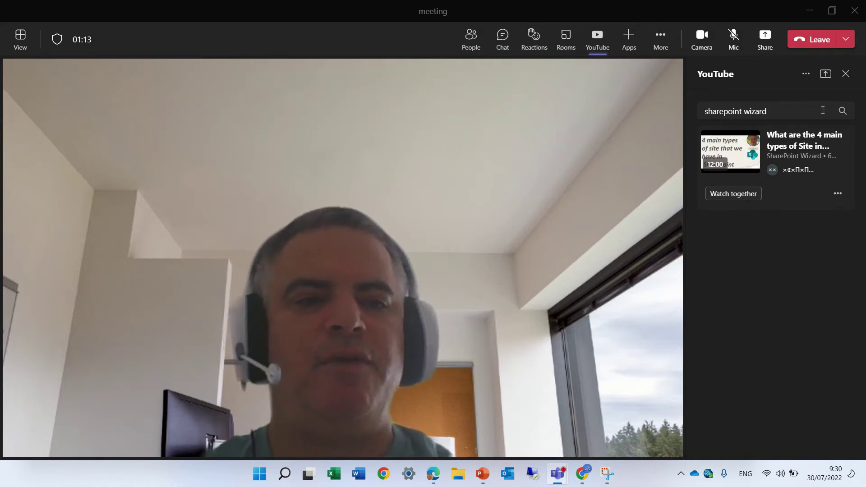
# Rename the YouTube tab in the meeting to "YouTube - sharepoint wizard".
pyautogui.click(806, 76)
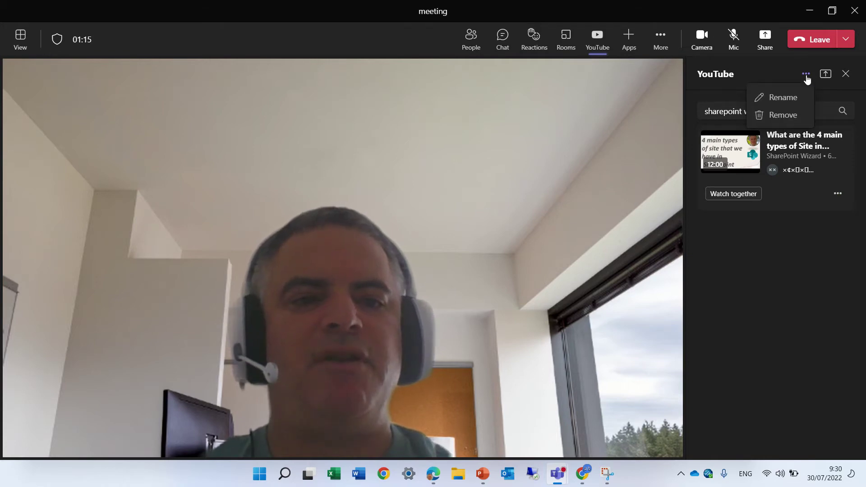
pyautogui.click(789, 98)
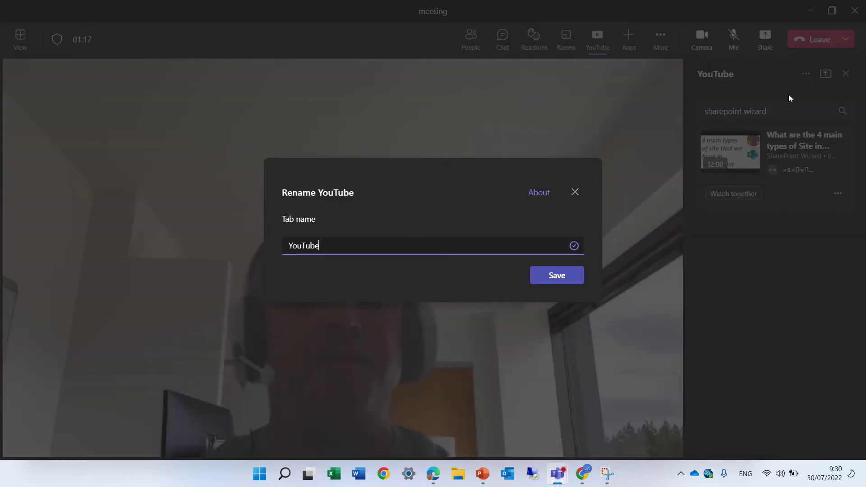
pyautogui.click(386, 243)
pyautogui.write('-')
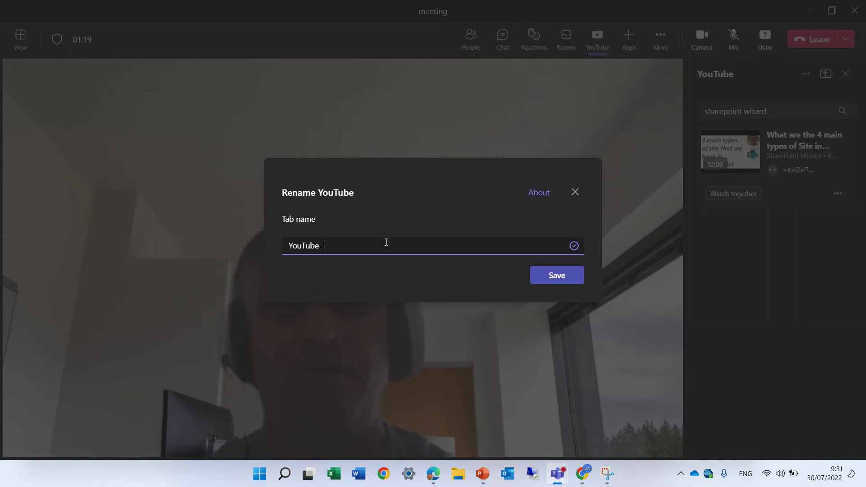
pyautogui.write(' sharepoint wizard')
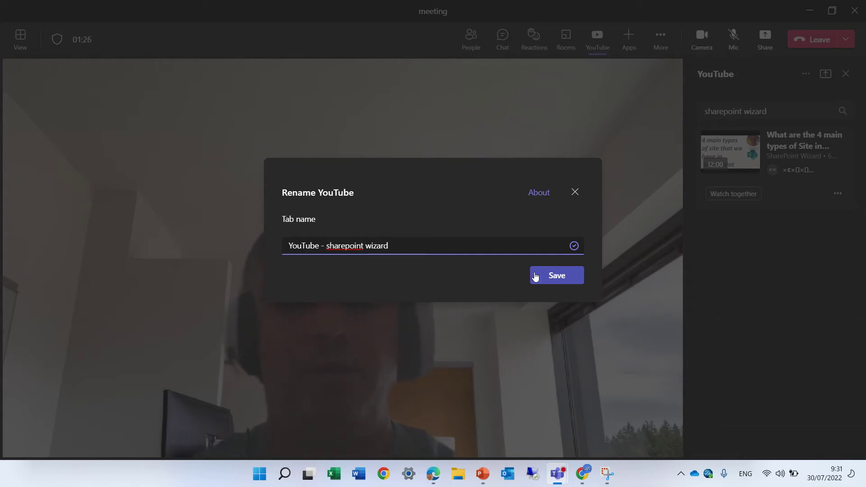
pyautogui.click(554, 275)
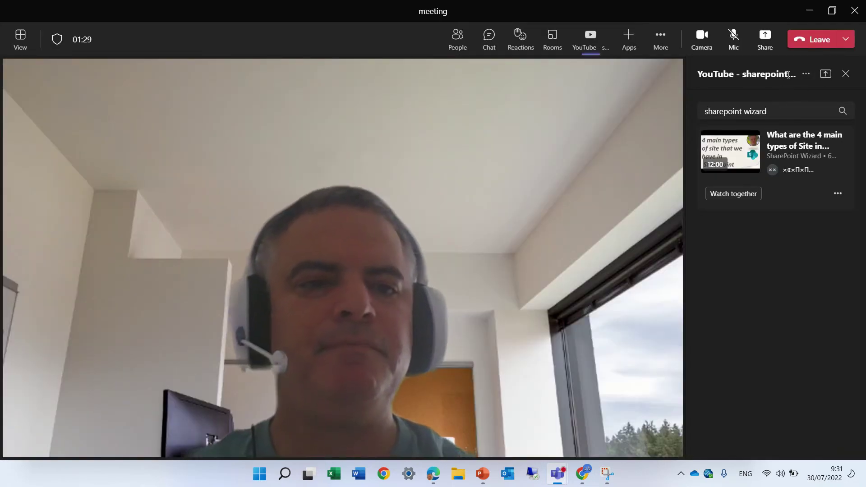
# Share the queued SharePoint video in the meeting with Watch together and turn on Group Control.
pyautogui.click(806, 74)
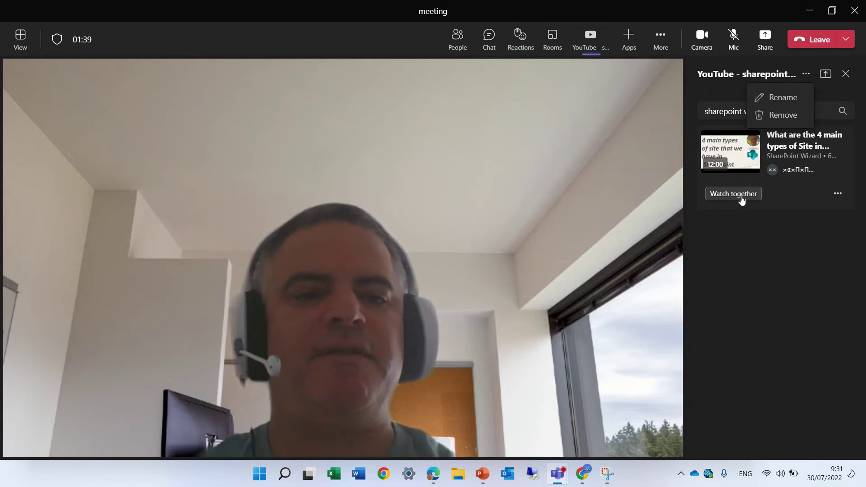
pyautogui.click(840, 195)
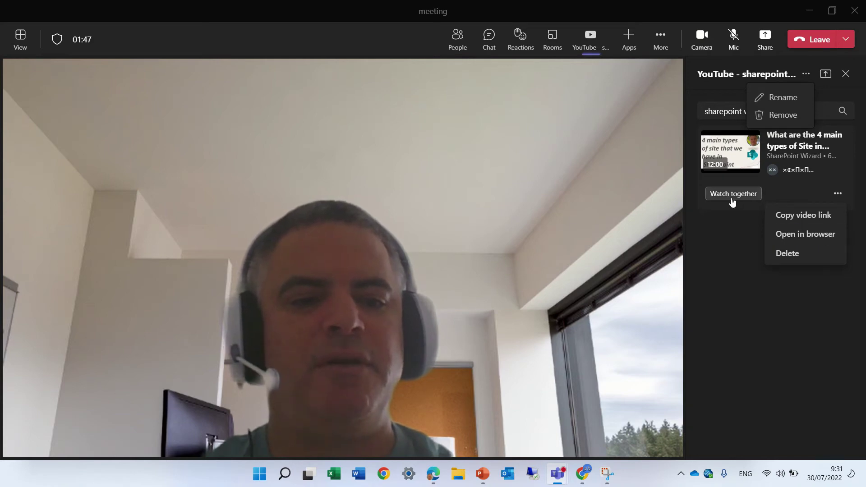
pyautogui.click(731, 198)
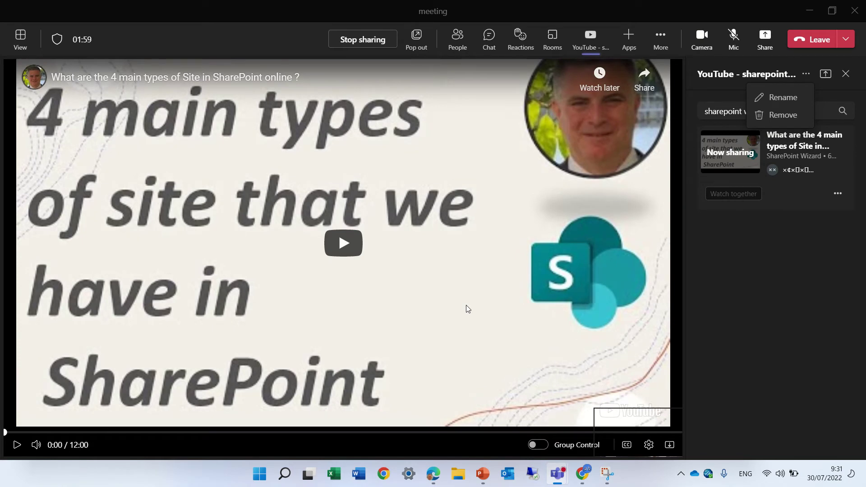
pyautogui.click(541, 445)
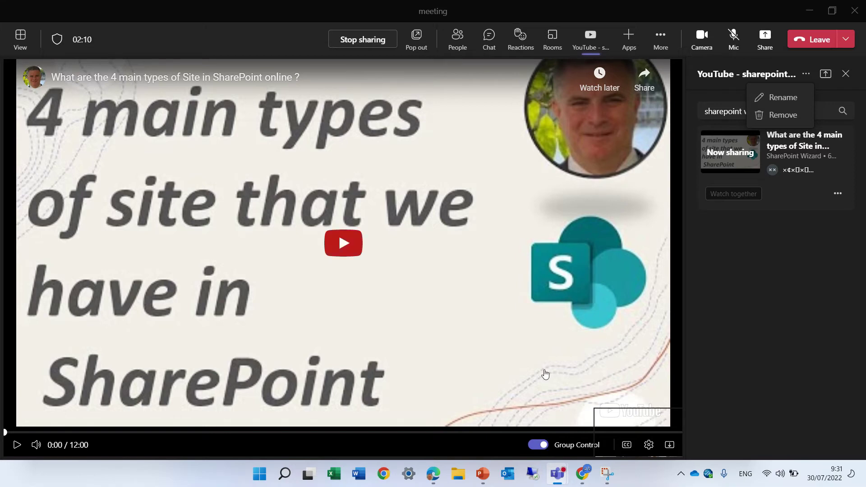
# Play the shared video with its sound turned on and pause it at about 0:07.
pyautogui.click(10, 446)
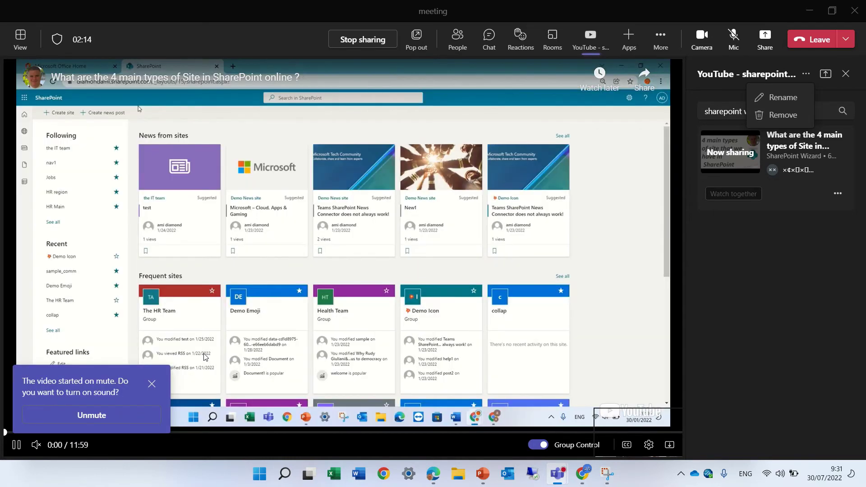
pyautogui.click(92, 415)
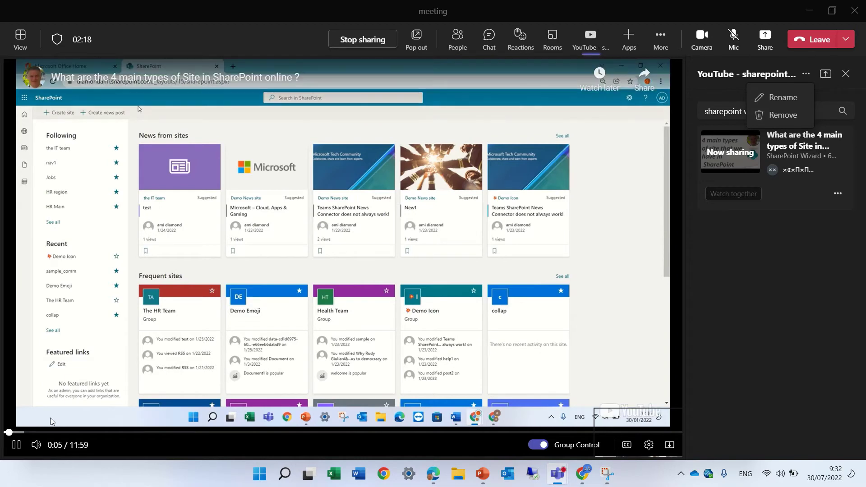
pyautogui.click(17, 445)
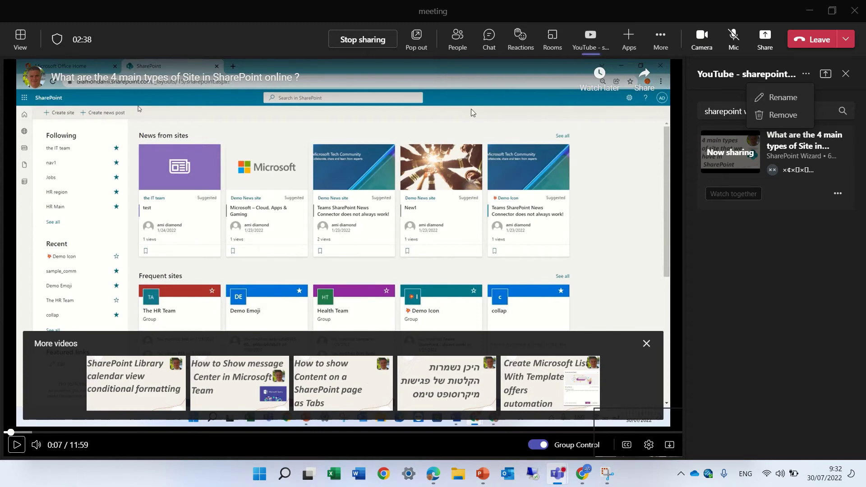
# End the shared YouTube video and present the entire screen in the meeting.
pyautogui.press('Escape')
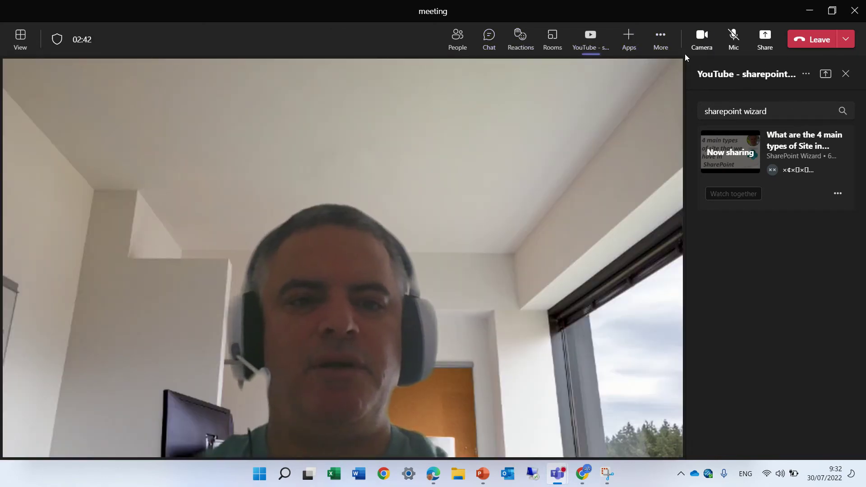
pyautogui.click(770, 43)
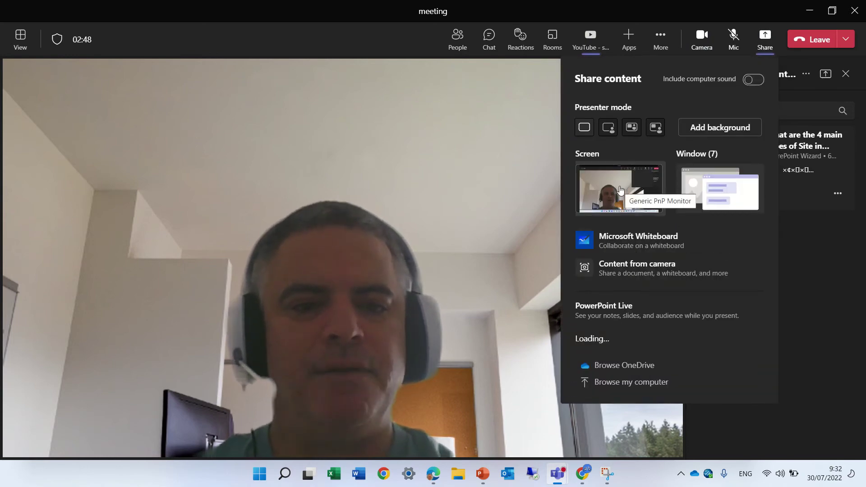
pyautogui.click(620, 190)
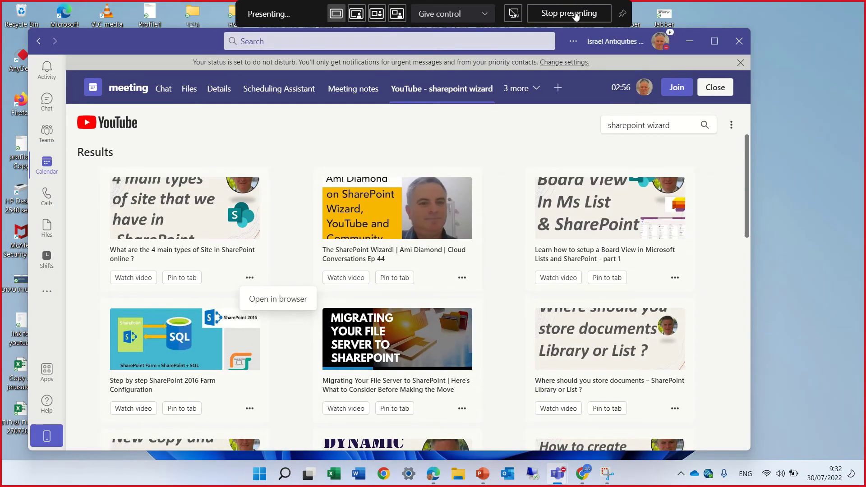
# Stop presenting the screen and maximize the meeting window.
pyautogui.click(569, 13)
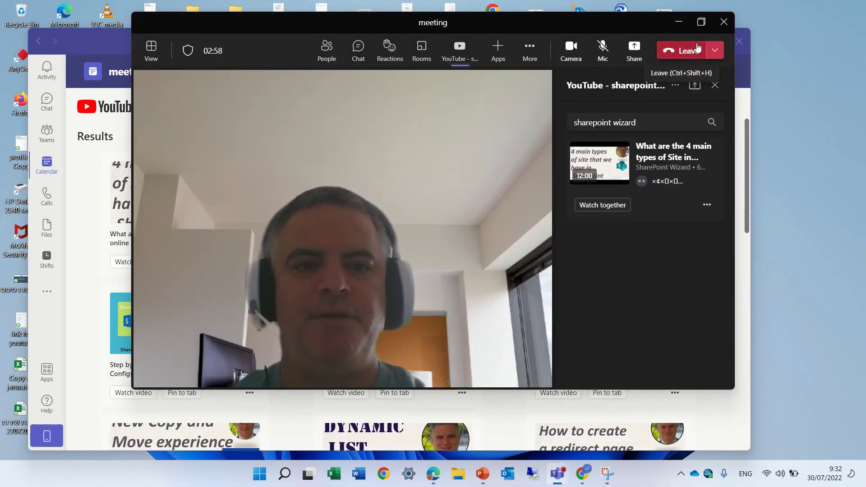
pyautogui.click(701, 22)
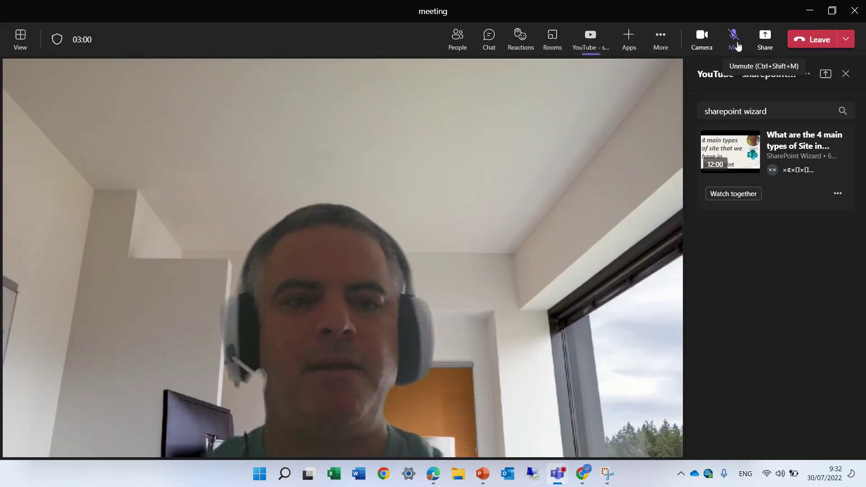
# Turn on Include computer sound in the content sharing options and look through the available PowerPoint Live files.
pyautogui.click(765, 46)
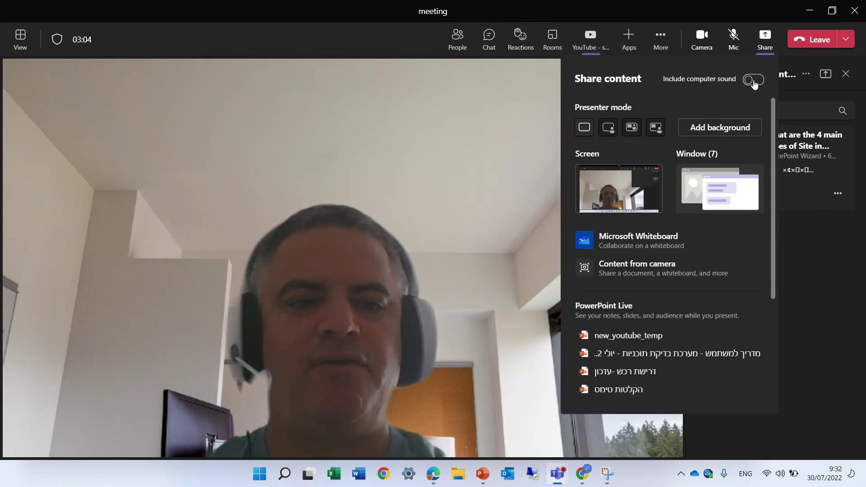
pyautogui.click(754, 80)
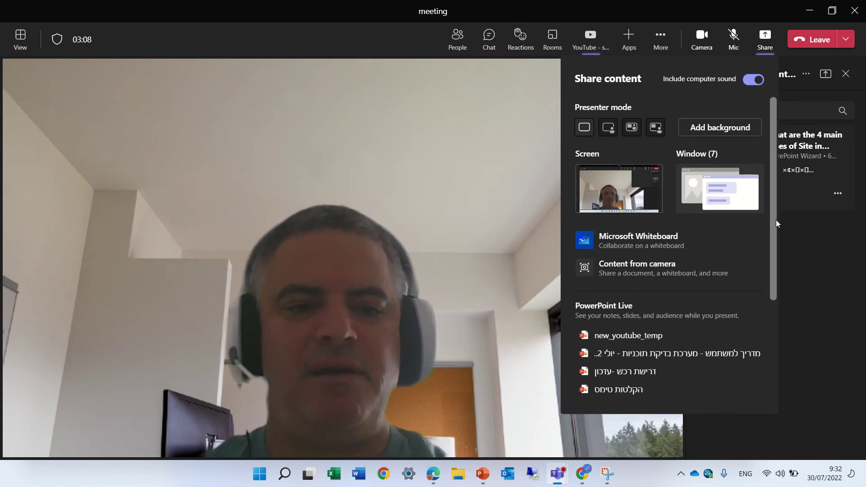
pyautogui.moveTo(776, 223); pyautogui.dragTo(774, 340)
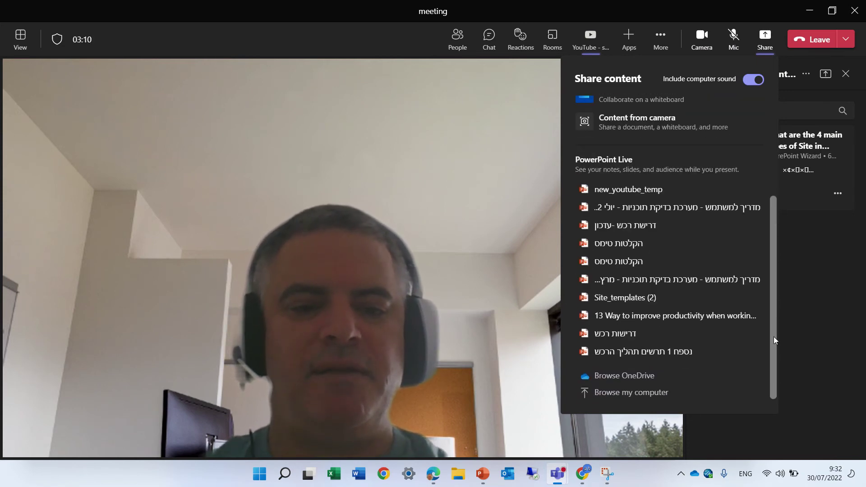
pyautogui.moveTo(777, 301); pyautogui.dragTo(774, 329)
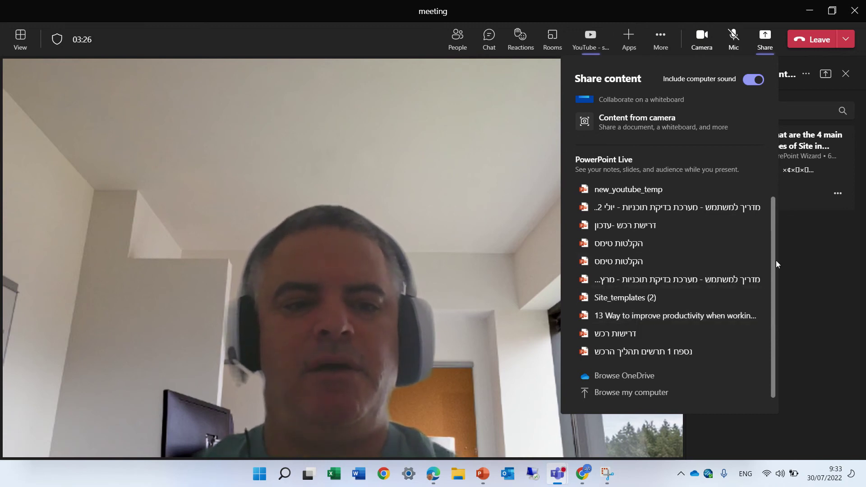
pyautogui.scroll(1, 775, 208)
pyautogui.moveTo(775, 208); pyautogui.dragTo(777, 110)
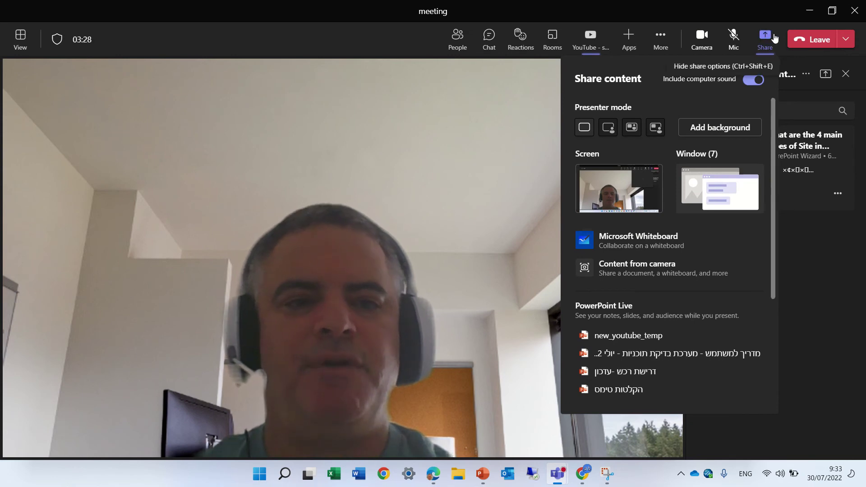
pyautogui.click(831, 93)
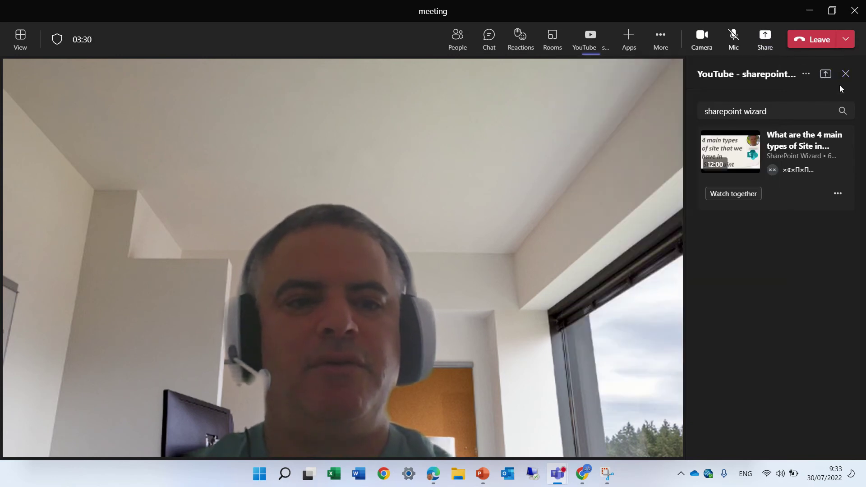
# Close the YouTube side pane in the meeting and reopen it.
pyautogui.click(845, 75)
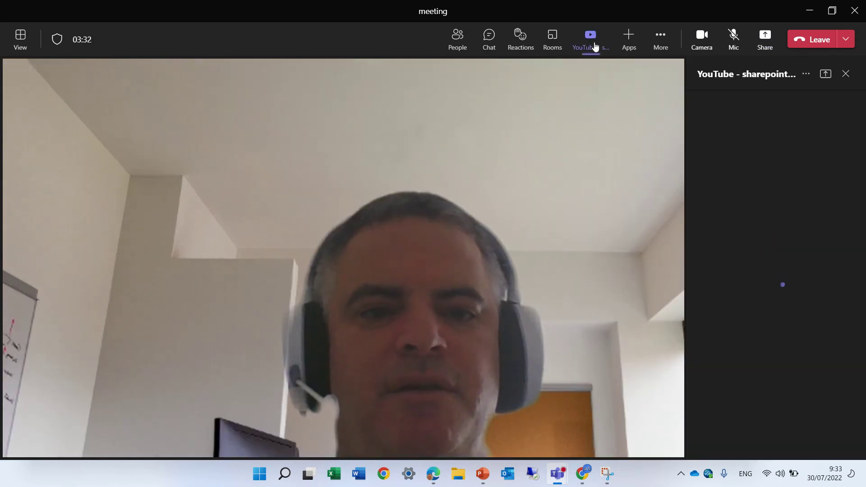
pyautogui.click(594, 46)
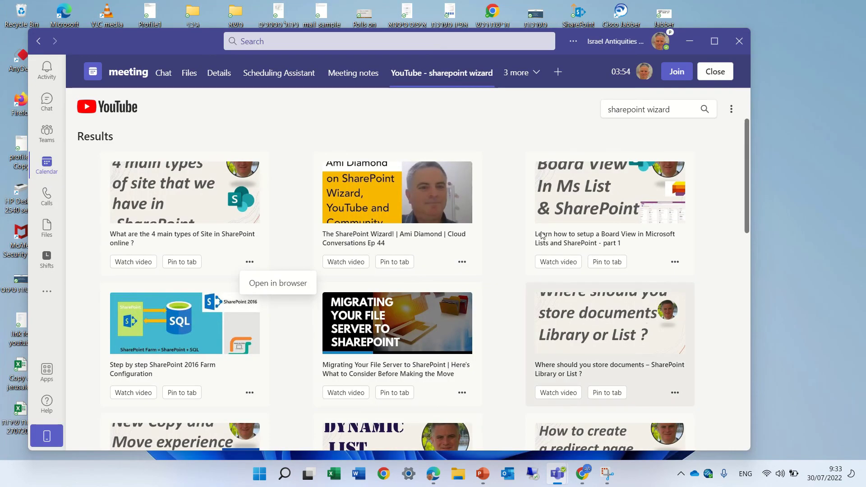
# Rejoin the meeting with the camera on and Computer audio as the sound option.
pyautogui.click(675, 73)
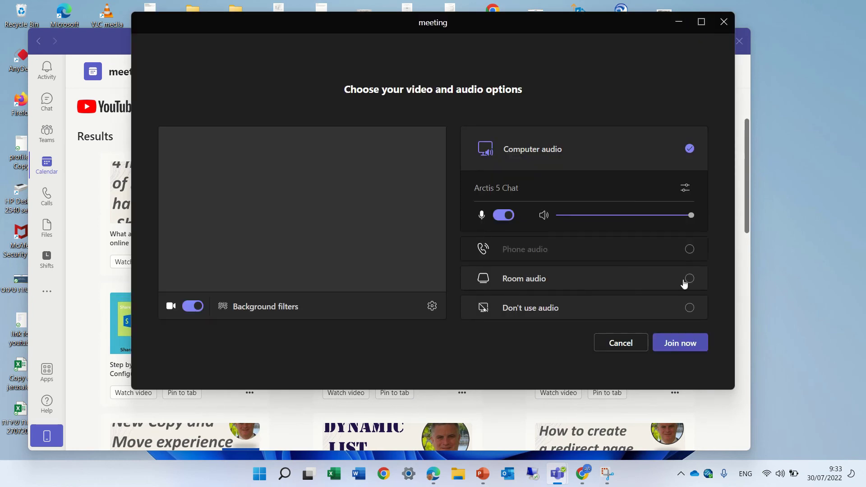
pyautogui.click(686, 348)
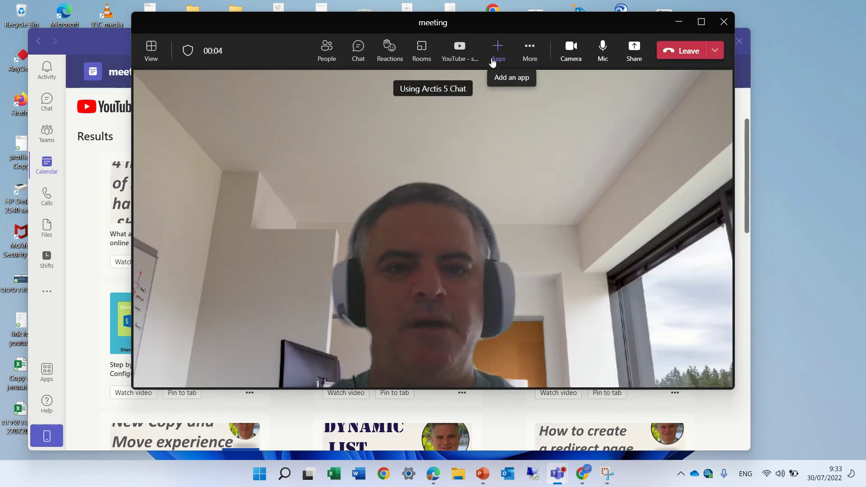
# Start adding the YouTube app to the meeting and view its Live Share preview information.
pyautogui.click(498, 49)
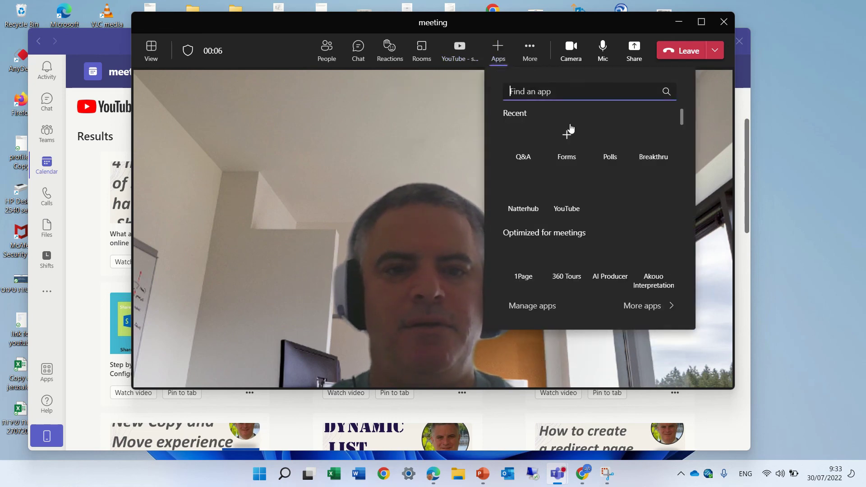
pyautogui.click(564, 198)
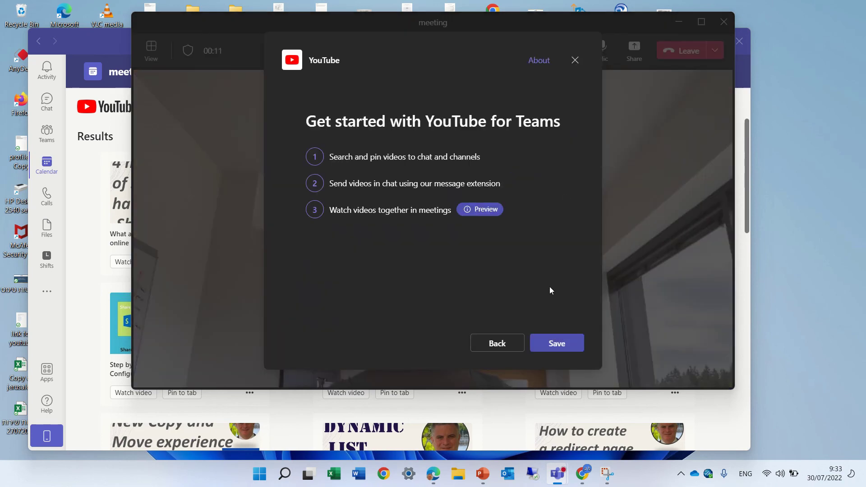
pyautogui.click(480, 212)
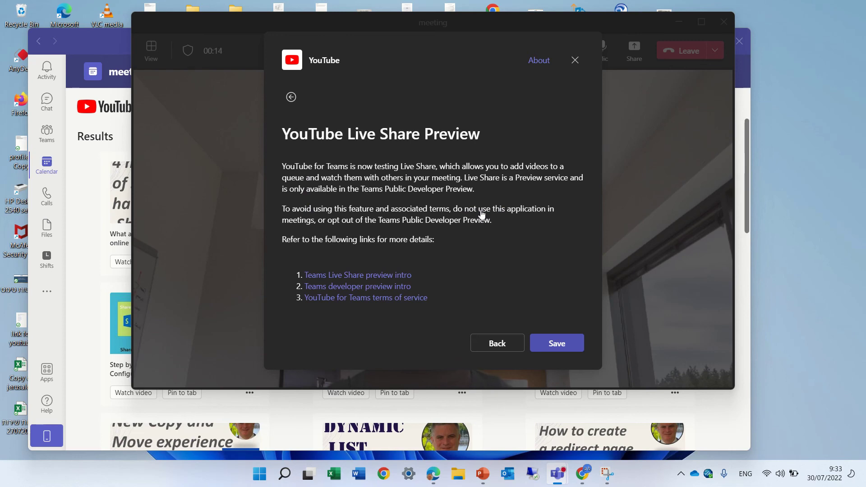